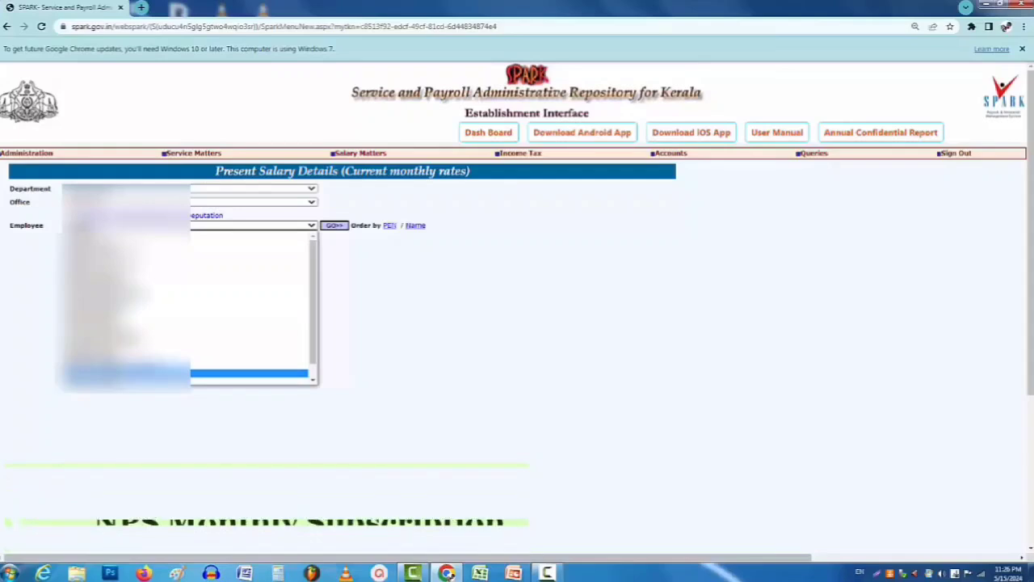
Load the employee's present salary details, then add and save the NPS indv Contribtn-State(390) deduction with No 1
key(Return)
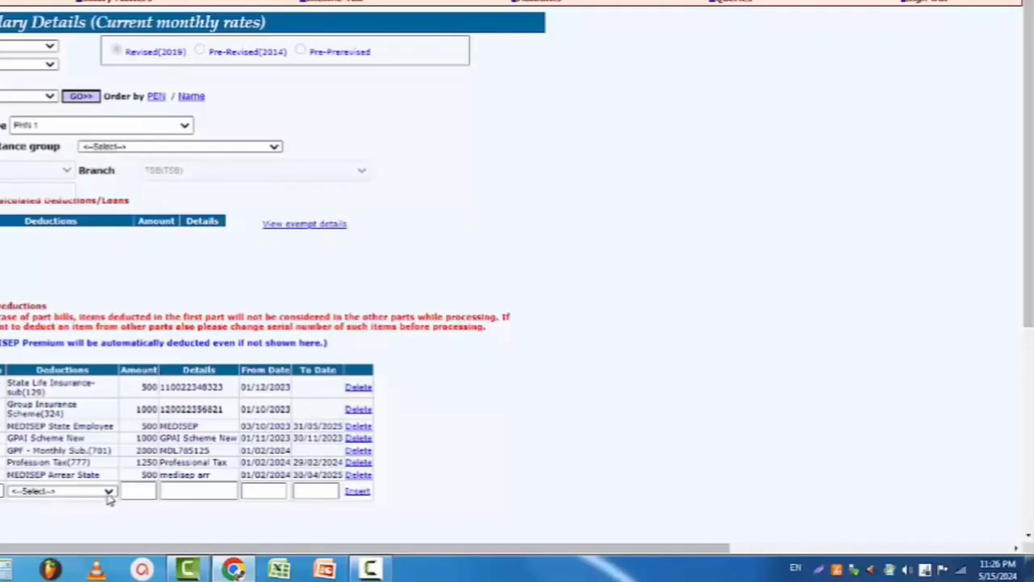
click(108, 491)
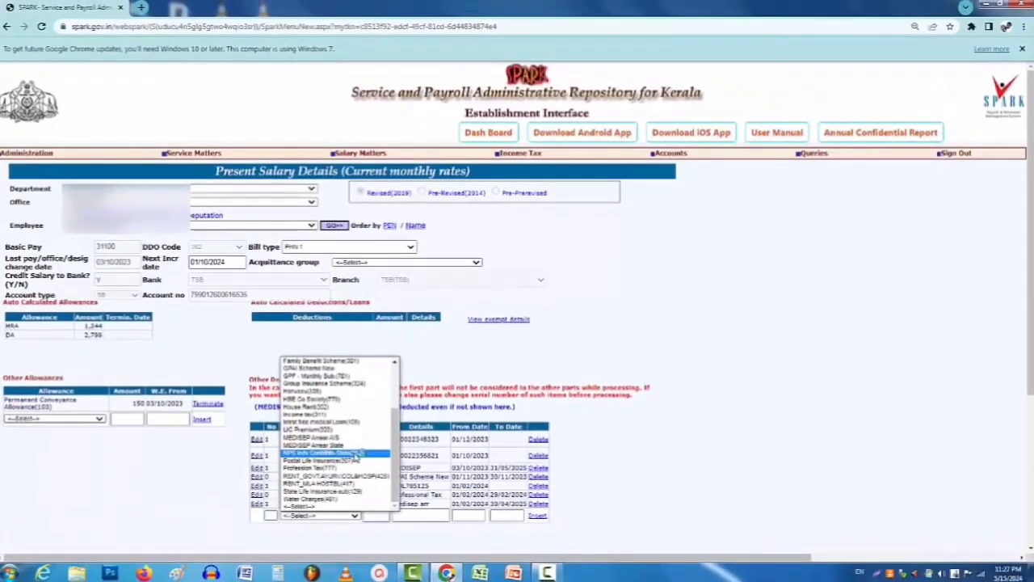
click(357, 454)
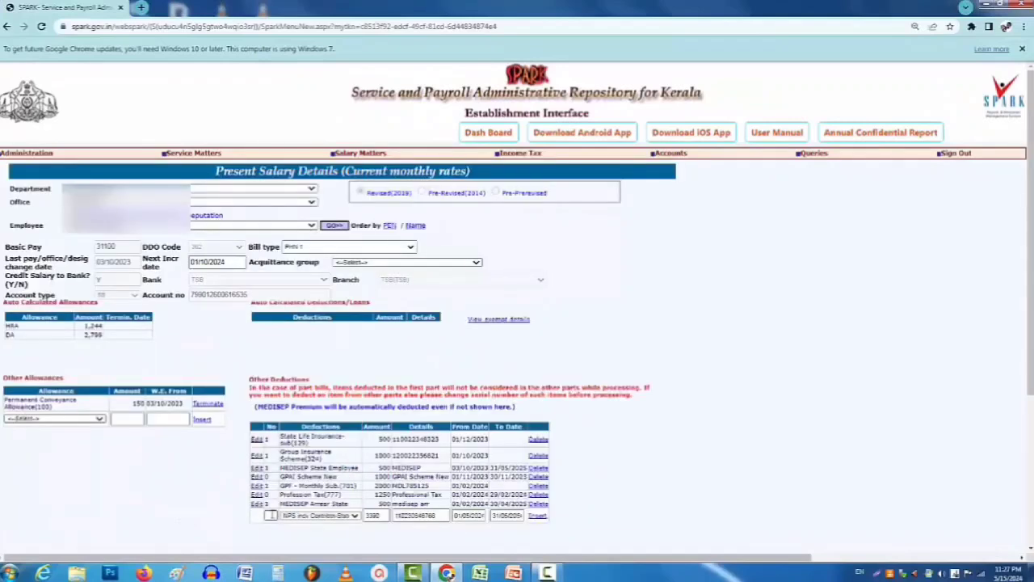
click(271, 515)
text(1)
click(492, 515)
click(537, 517)
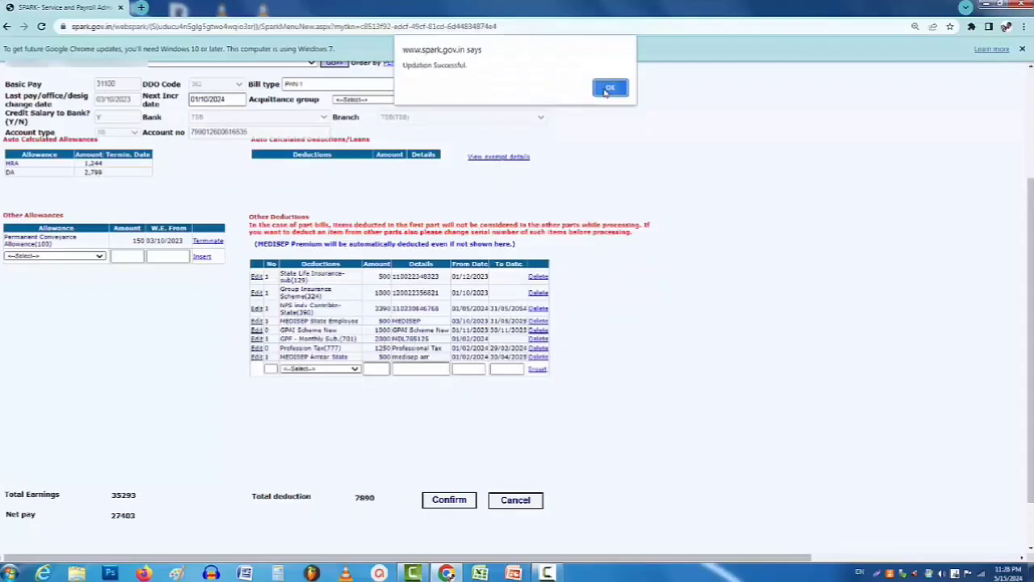
click(610, 88)
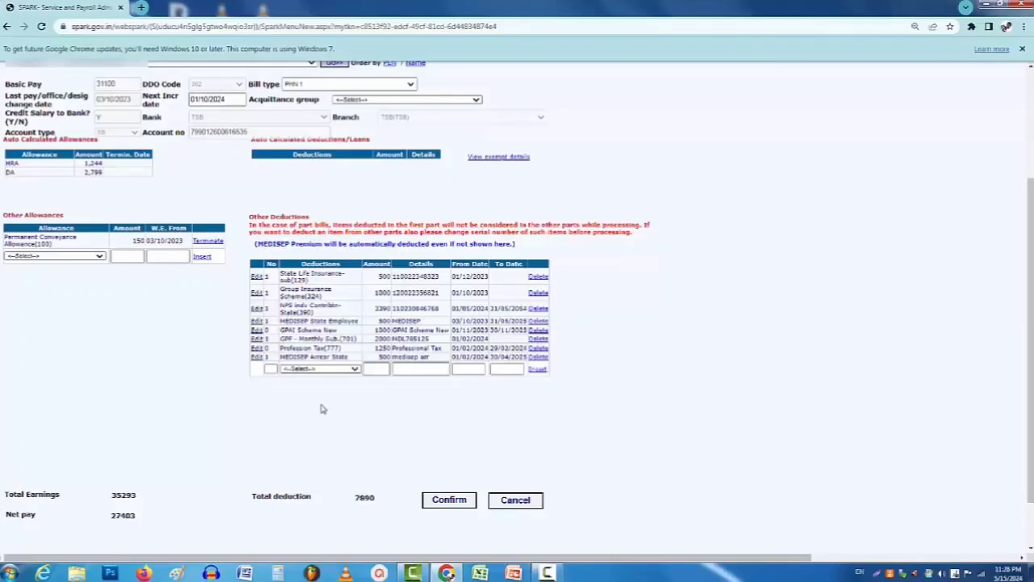
Open the NPS Arrear Calculation and examine the employee's month-wise pay, DA and arrear rows down to the last entries
scroll(239, 376, up, 2)
mouse_move(187, 154)
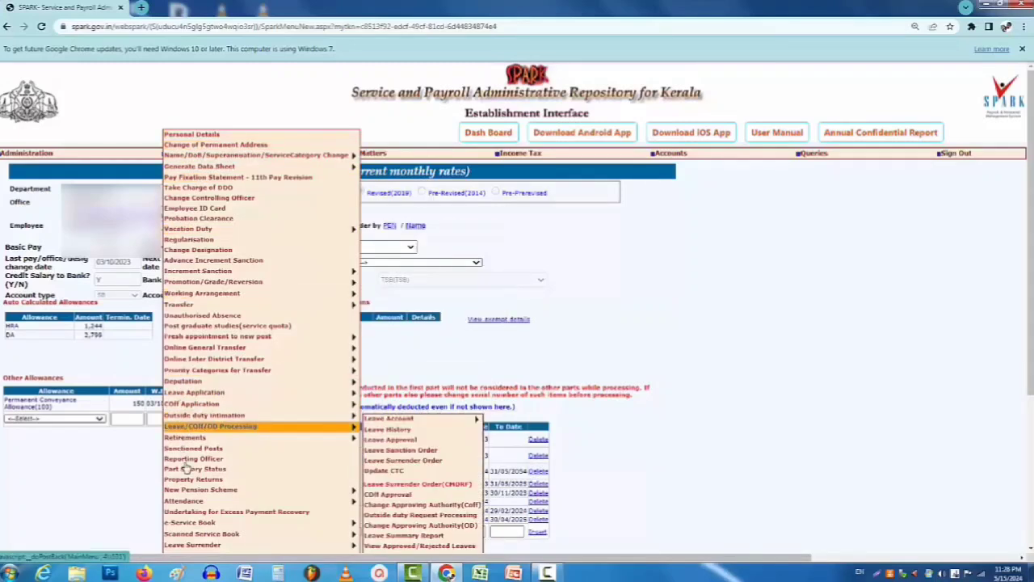
mouse_move(193, 491)
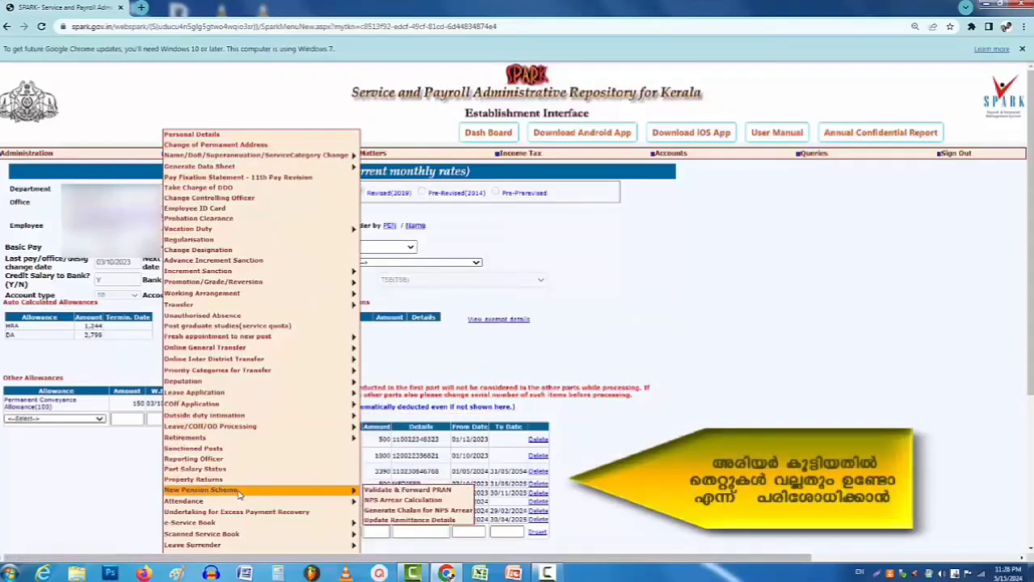
click(394, 503)
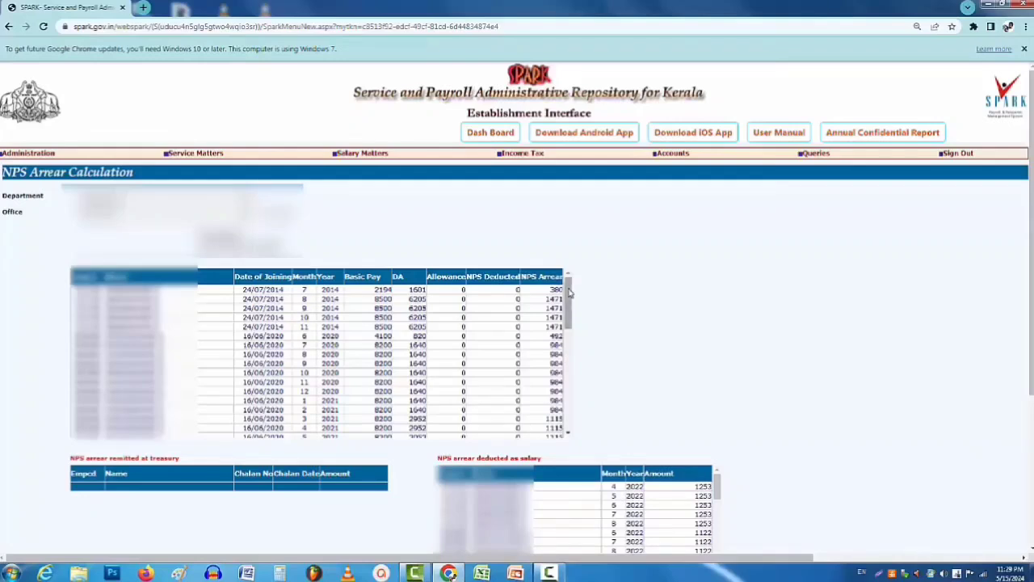
scroll(323, 356, down, 5)
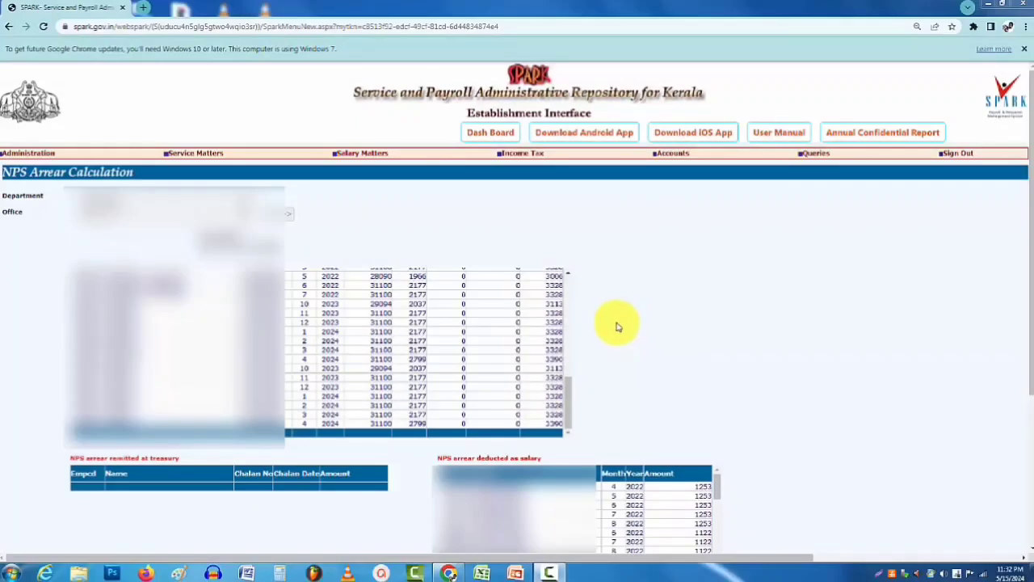
Open the NPS Arrear Recovery form for the monthly salary changes and select the office and employee
mouse_move(374, 157)
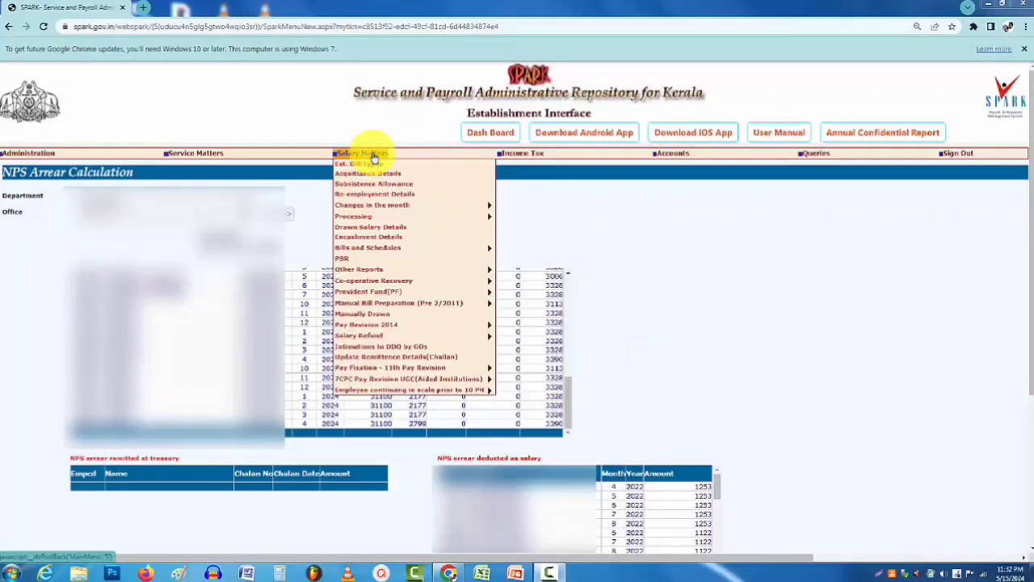
mouse_move(387, 209)
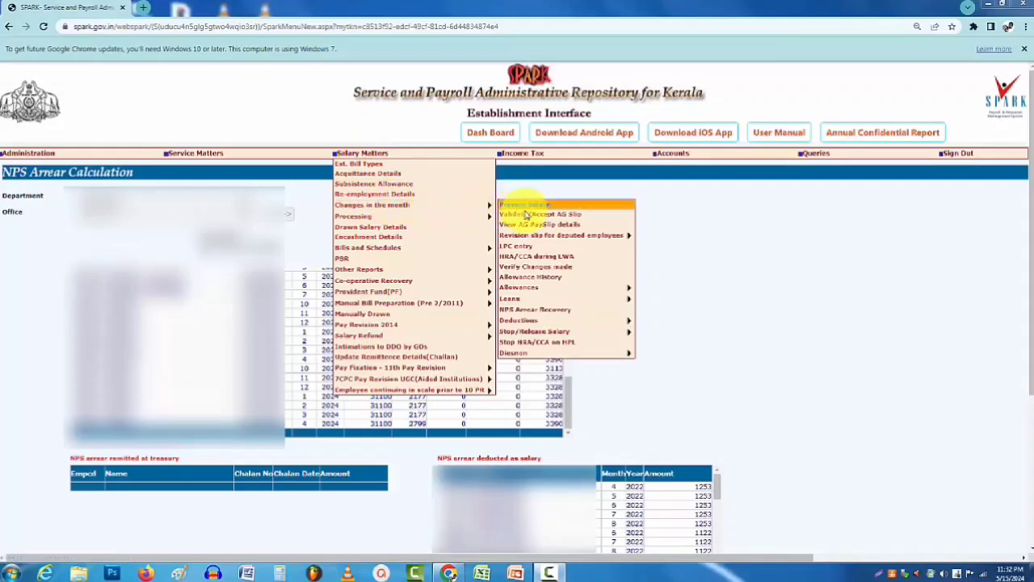
click(548, 312)
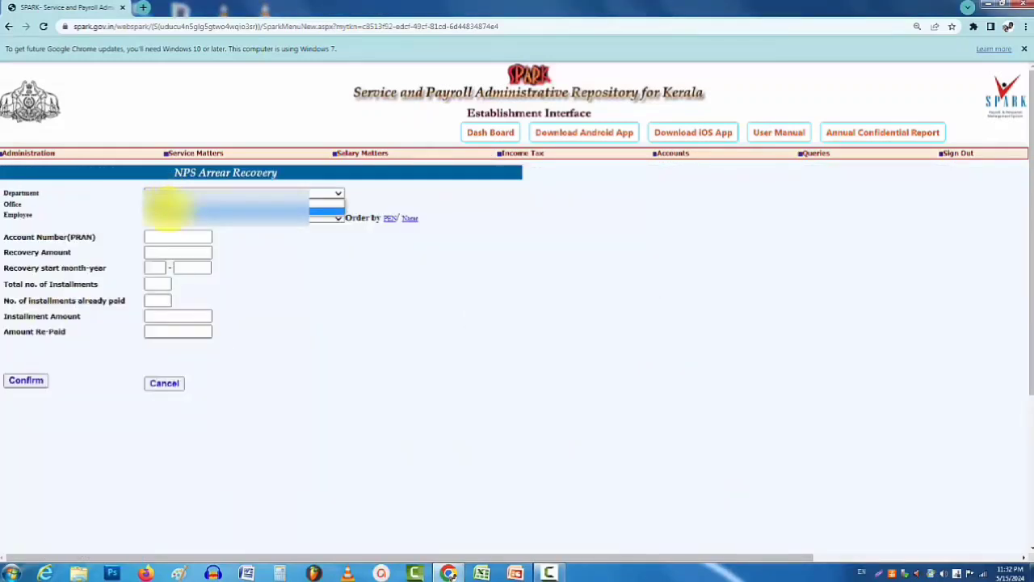
click(166, 202)
click(170, 217)
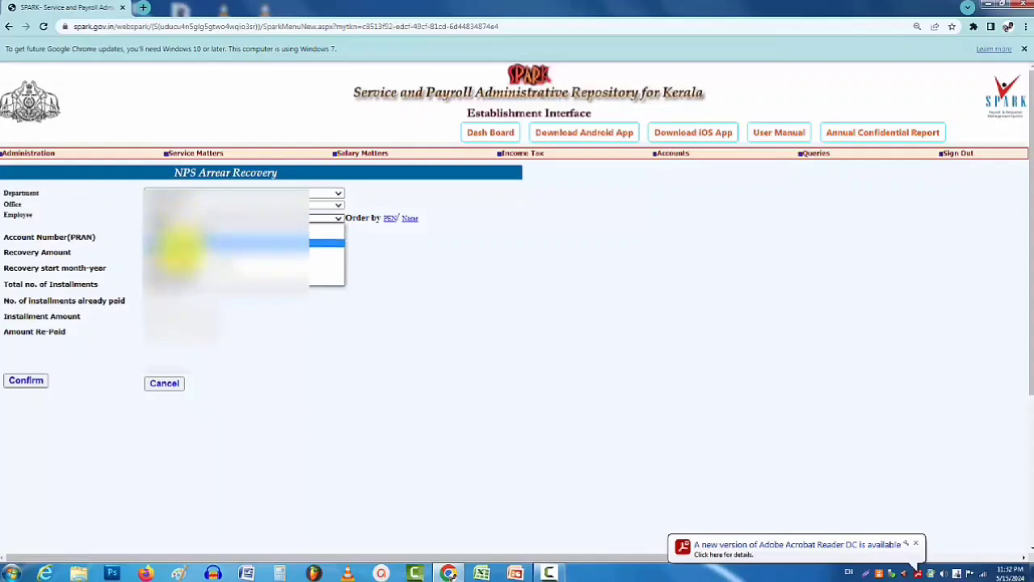
click(184, 273)
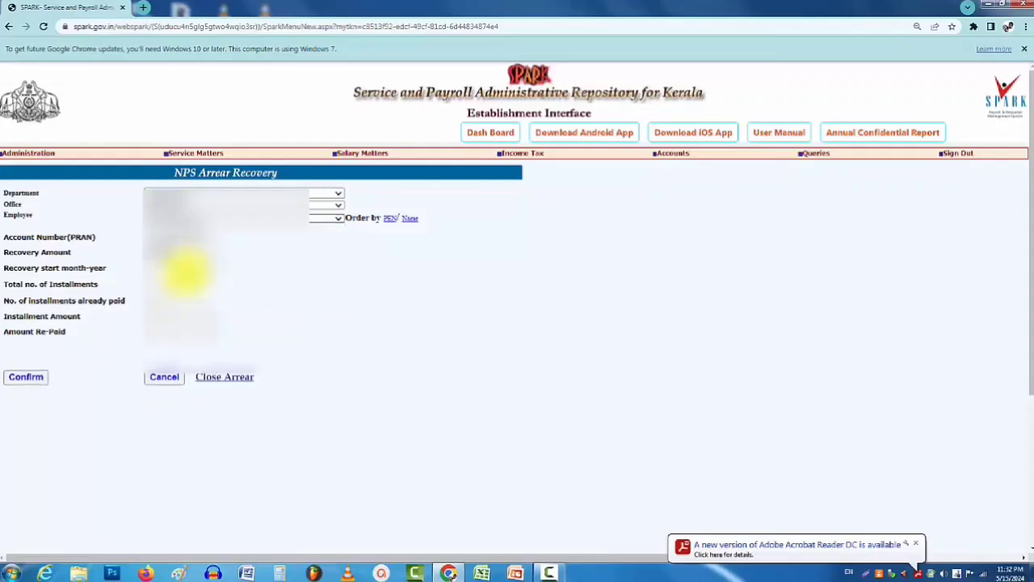
Set the arrear recovery to start in 05-2024 with 12 total installments
click(148, 253)
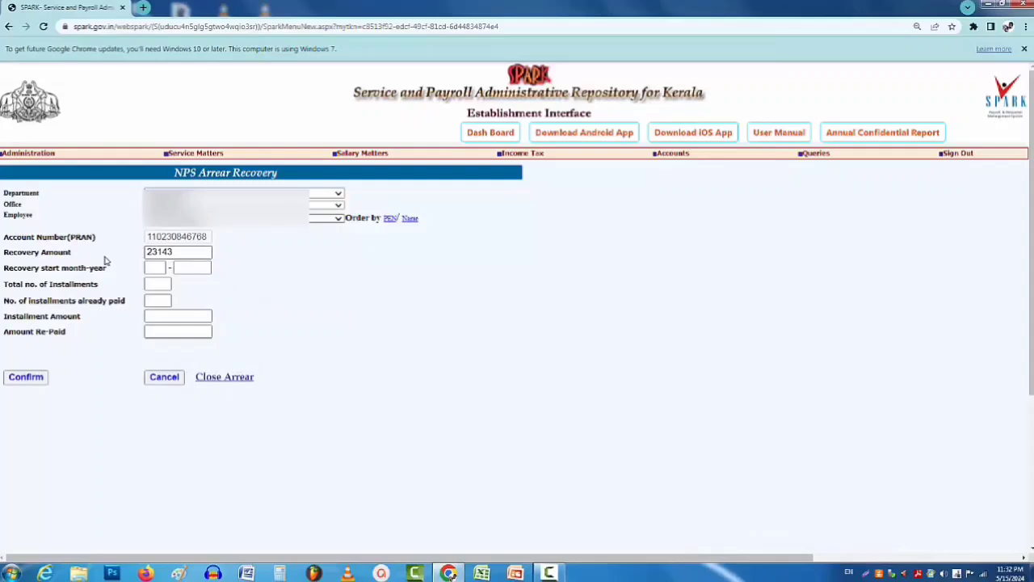
click(177, 254)
click(146, 269)
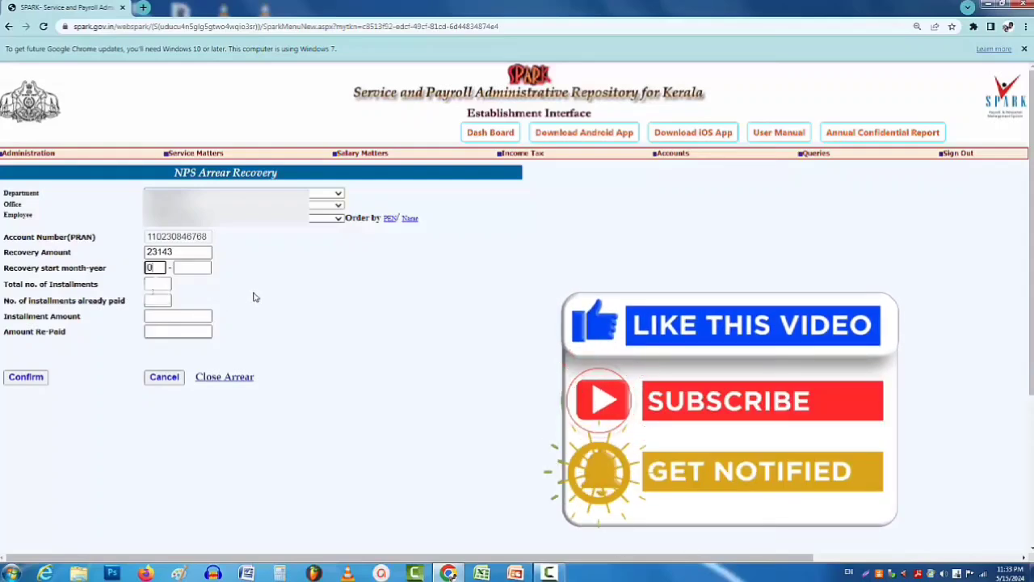
text(05)
click(184, 268)
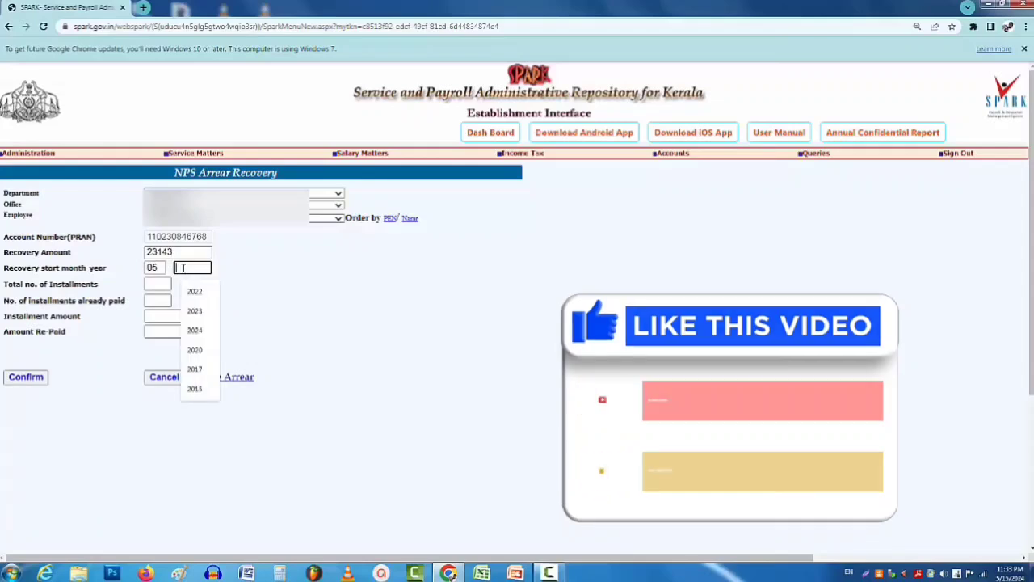
text(2024)
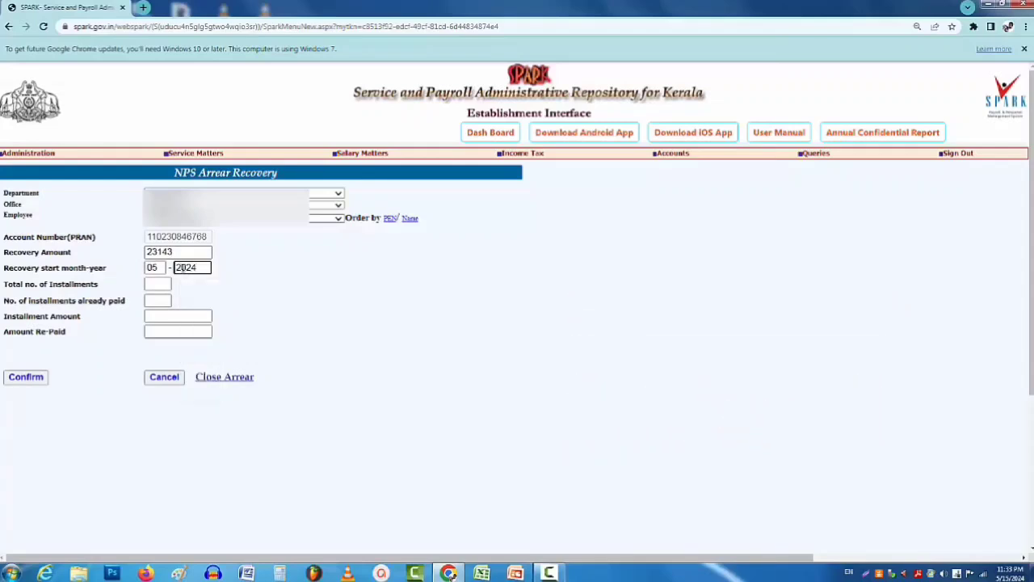
click(158, 285)
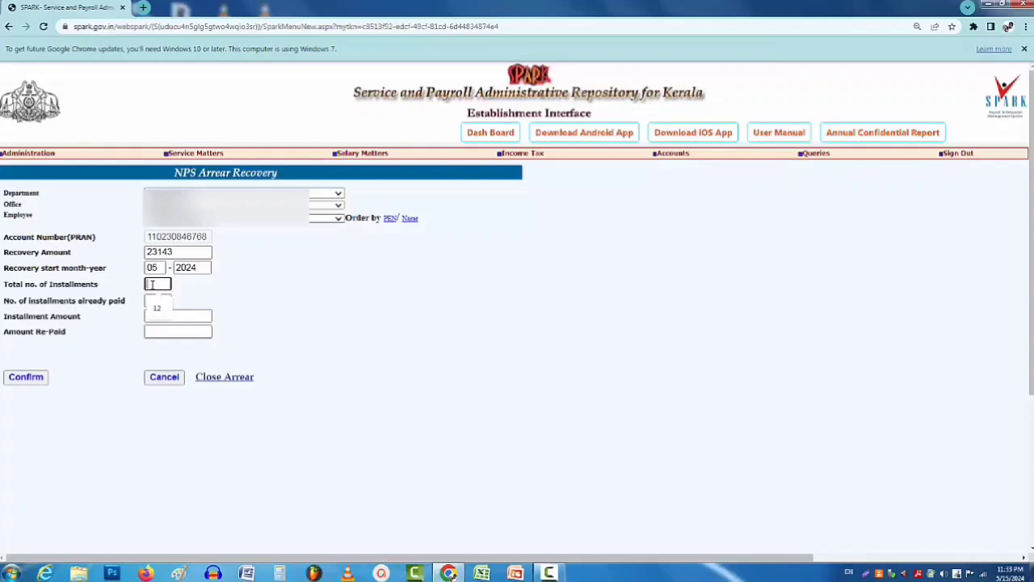
click(162, 304)
click(194, 302)
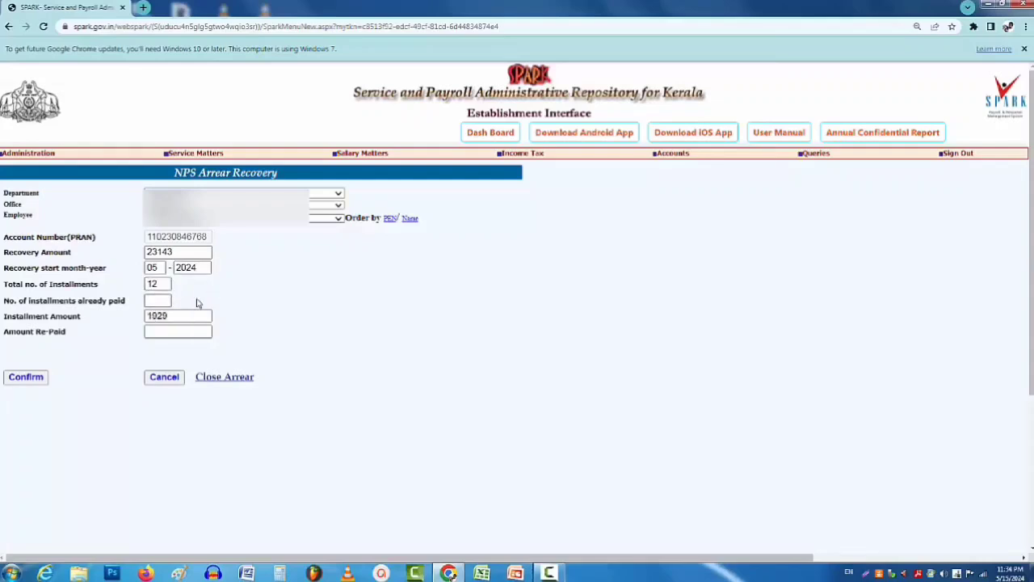
Enter 0 for both the installments already paid and the amount re-paid, and save the NPS arrear recovery
click(166, 326)
click(152, 300)
text(0)
key(Tab)
key(Tab)
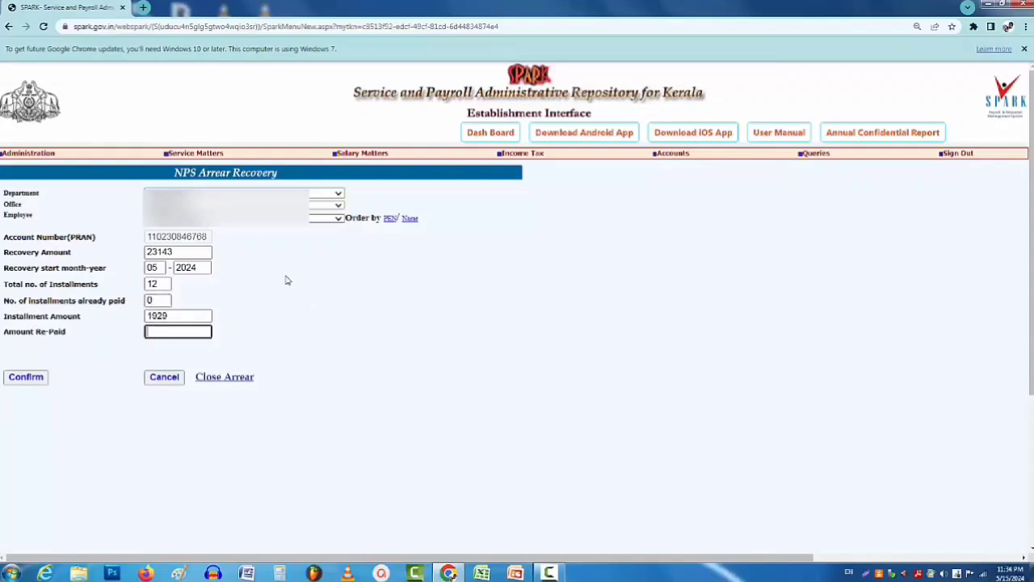
text(0)
click(26, 377)
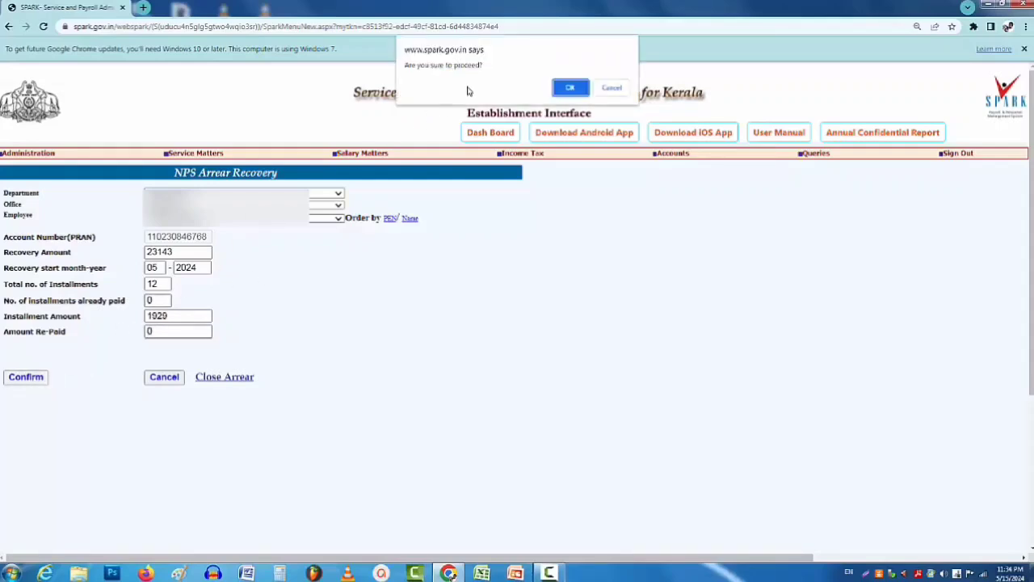
click(569, 89)
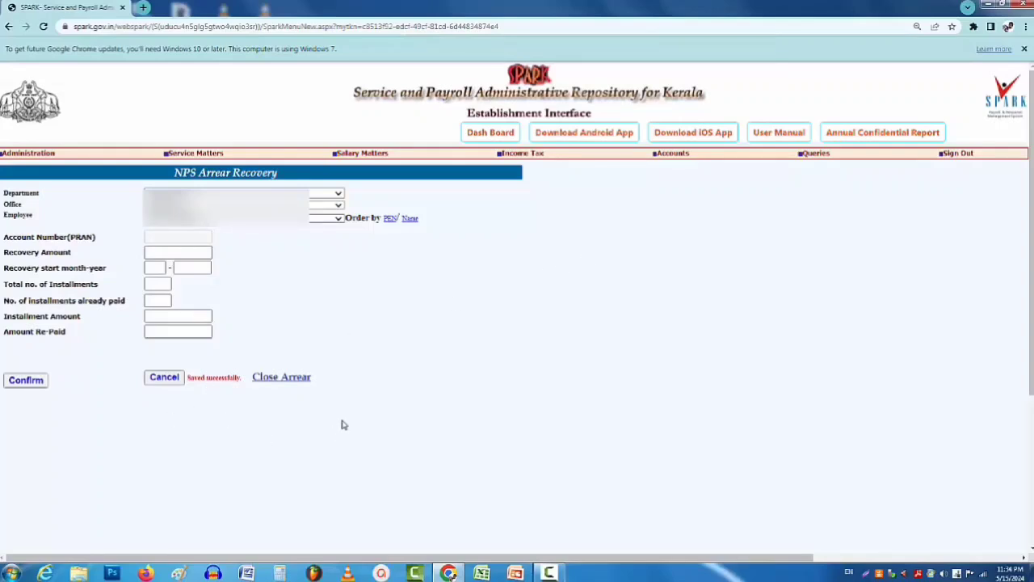
Open the employee's Present Salary details to check the NPS contribution and arrear deductions
mouse_move(370, 156)
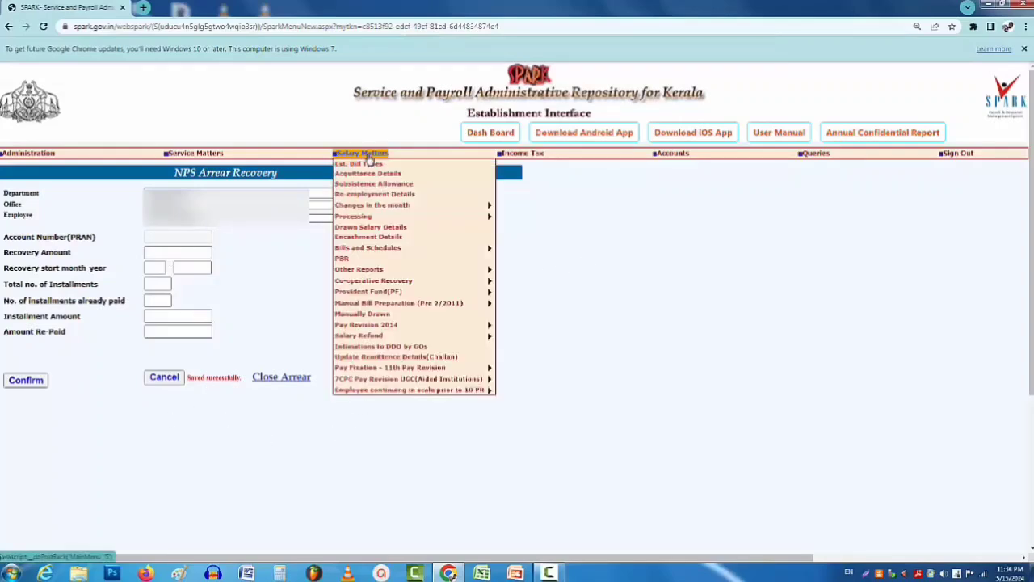
mouse_move(385, 208)
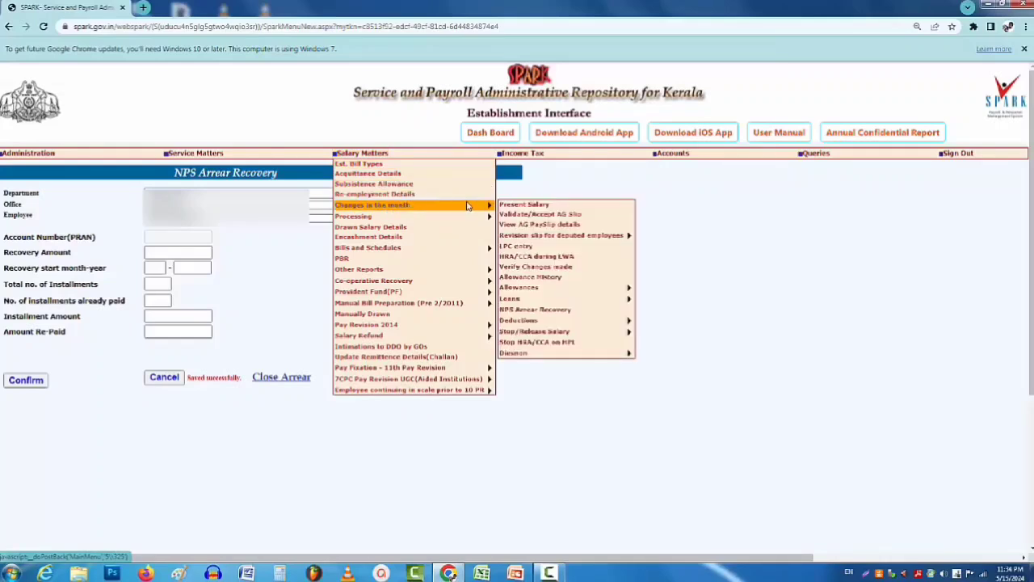
click(520, 207)
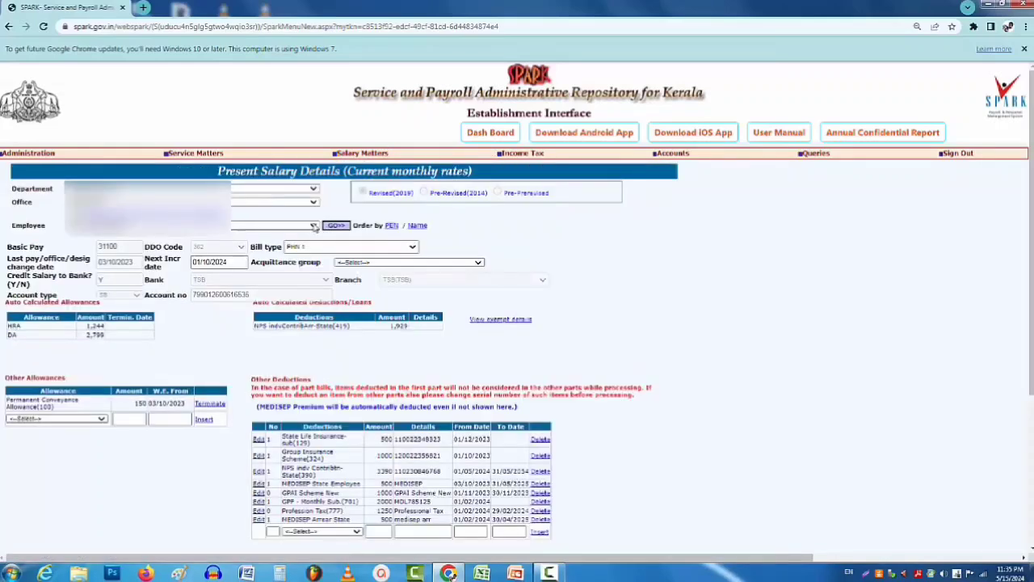